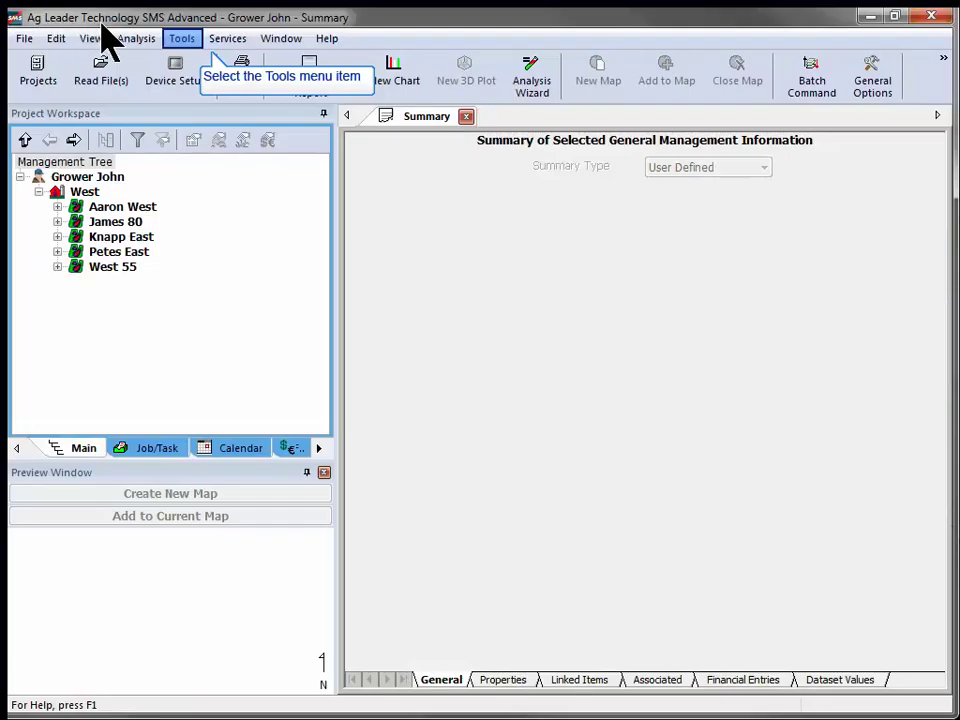
- Open the Attribute Editor from the Tools menu to reach the Select Attribute list
{"action": "left_click", "coordinate": [170, 44]}
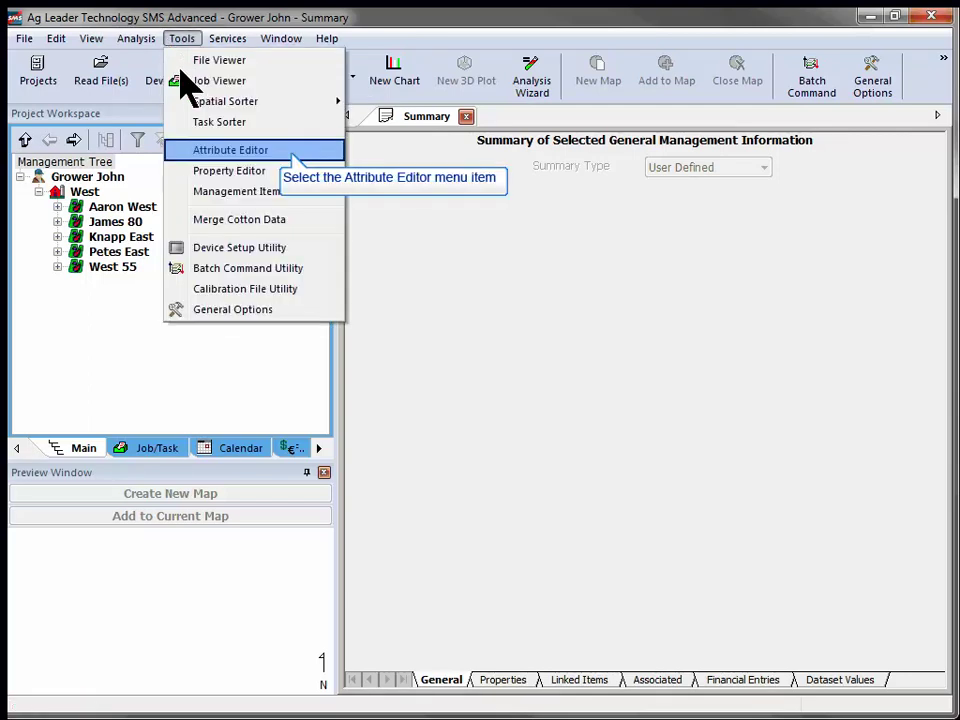
{"action": "left_click", "coordinate": [219, 153]}
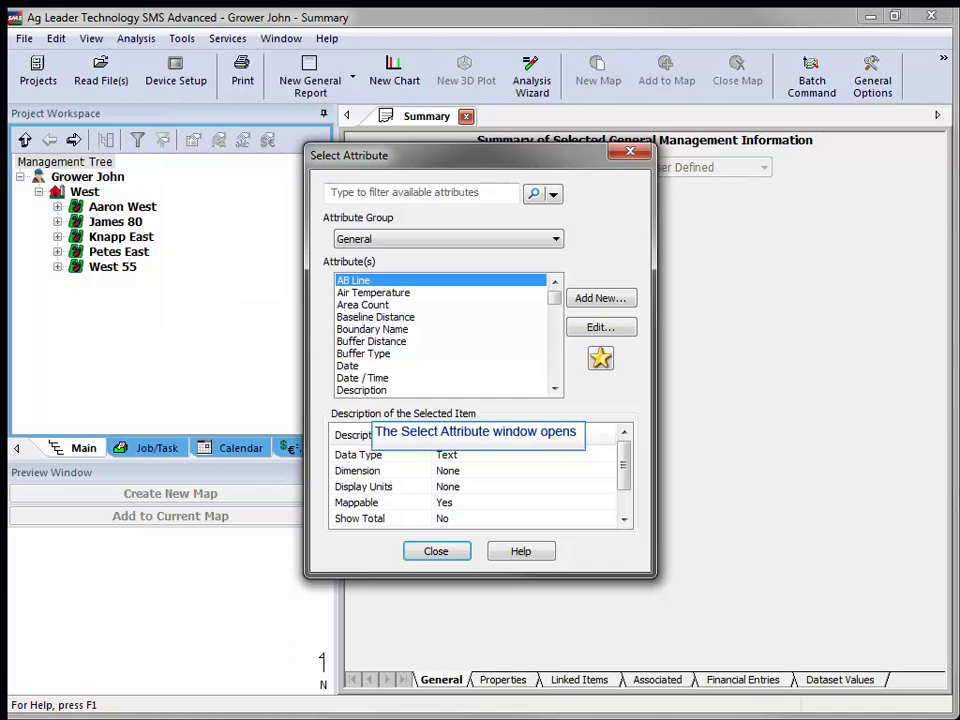
- Add a new attribute named 'Soil P (#/ac)' in the Soil Sampling attribute group
{"action": "left_click", "coordinate": [590, 298]}
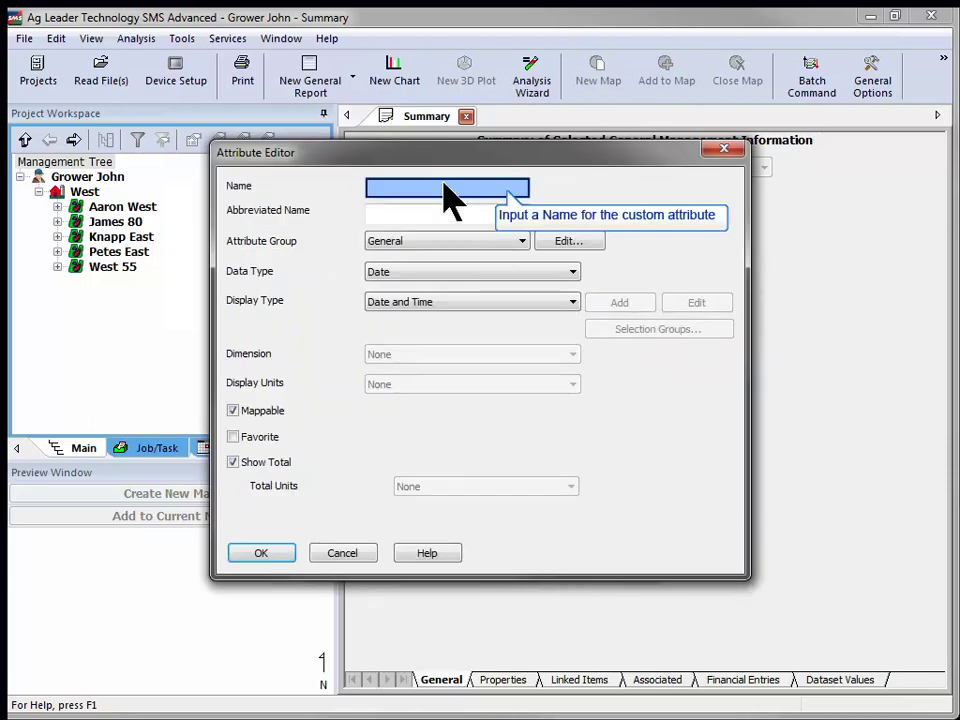
{"action": "type", "text": "Soil P (#/ac)"}
{"action": "left_click", "coordinate": [446, 241]}
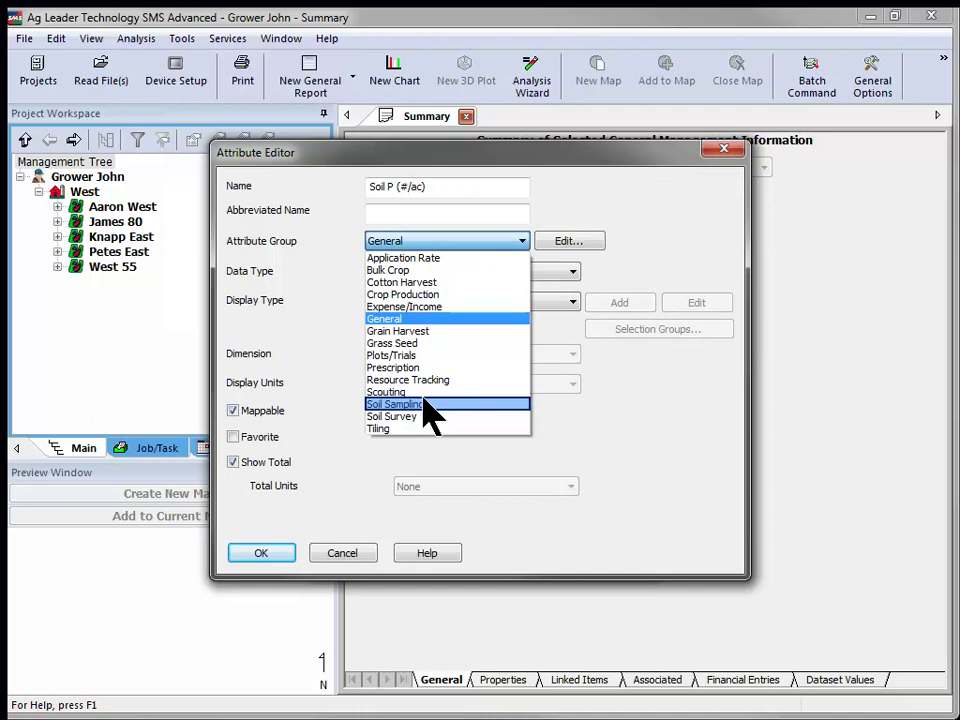
{"action": "left_click", "coordinate": [425, 405]}
{"action": "left_click", "coordinate": [470, 271]}
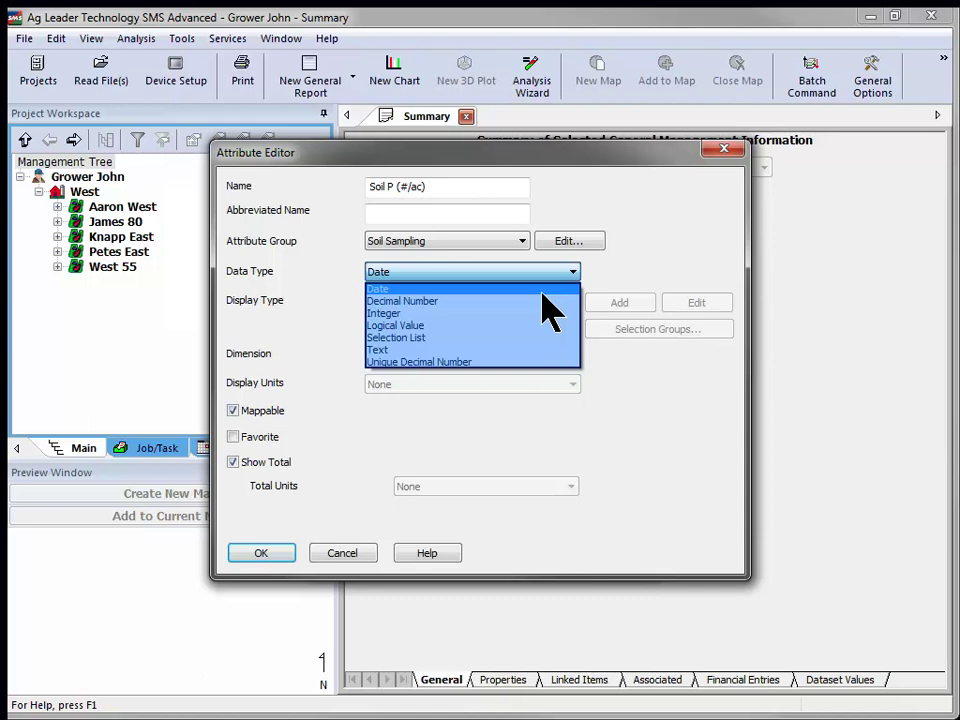
- Make Soil P (#/ac) a Decimal Number with Mass / Area dimension displayed in lb/ac
{"action": "left_click", "coordinate": [546, 301]}
{"action": "left_click", "coordinate": [546, 354]}
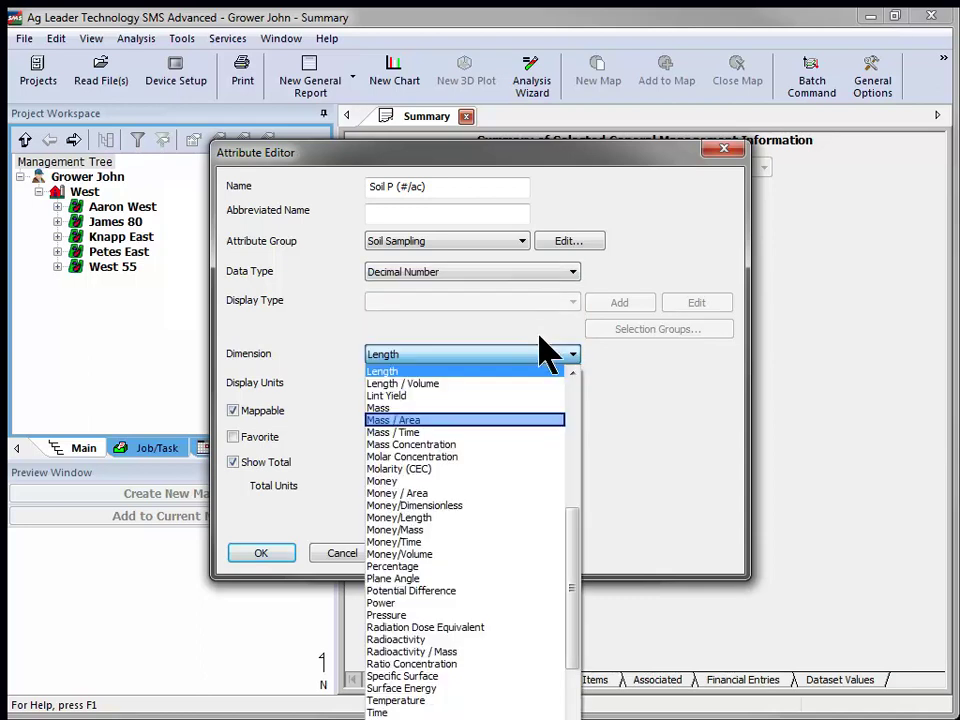
{"action": "left_click", "coordinate": [541, 421]}
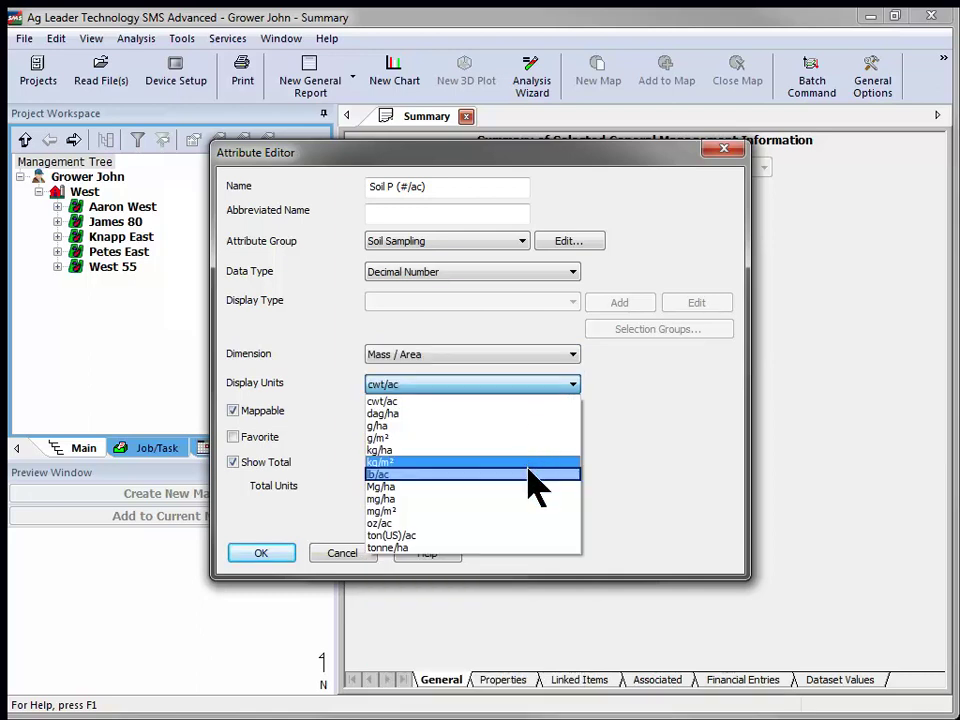
{"action": "left_click", "coordinate": [533, 474]}
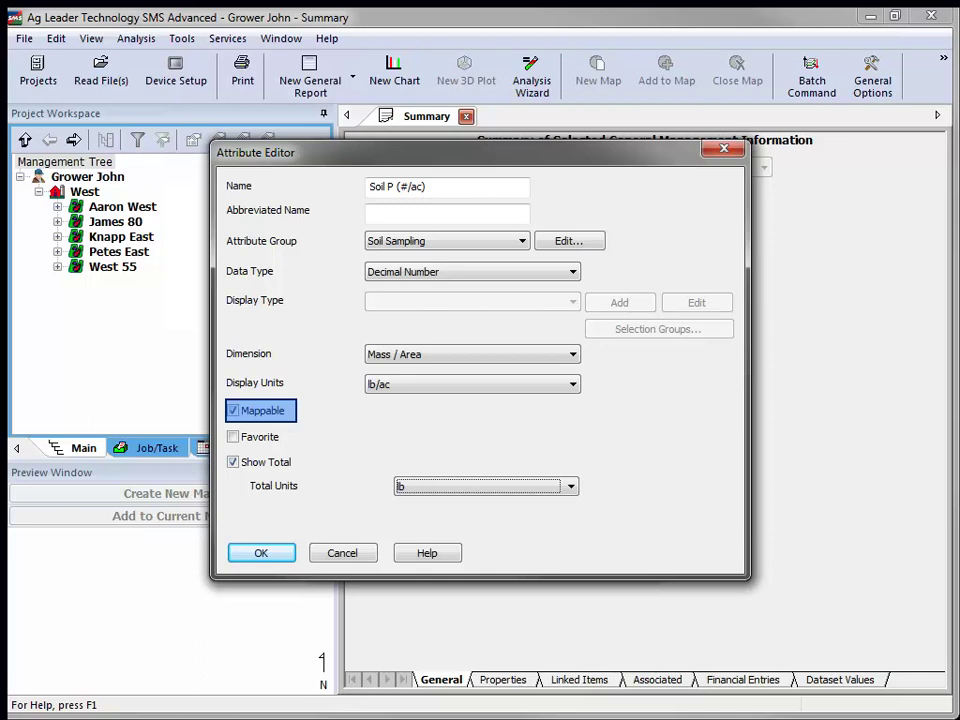
- Save the Soil P (#/ac) attribute and close the Select Attribute list
{"action": "left_click", "coordinate": [243, 548]}
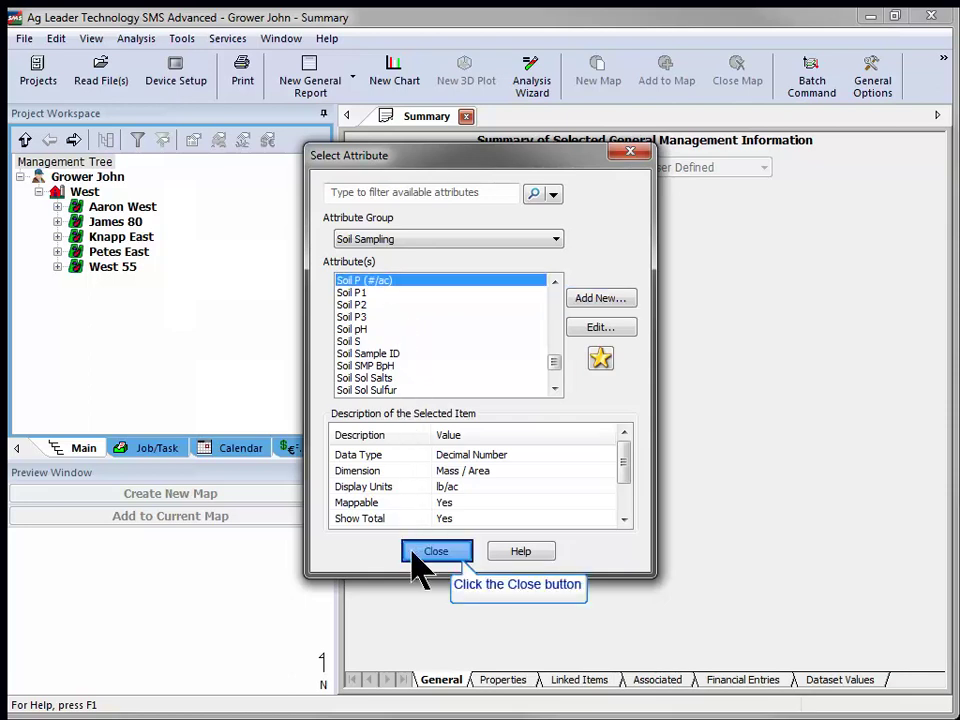
{"action": "left_click", "coordinate": [413, 552]}
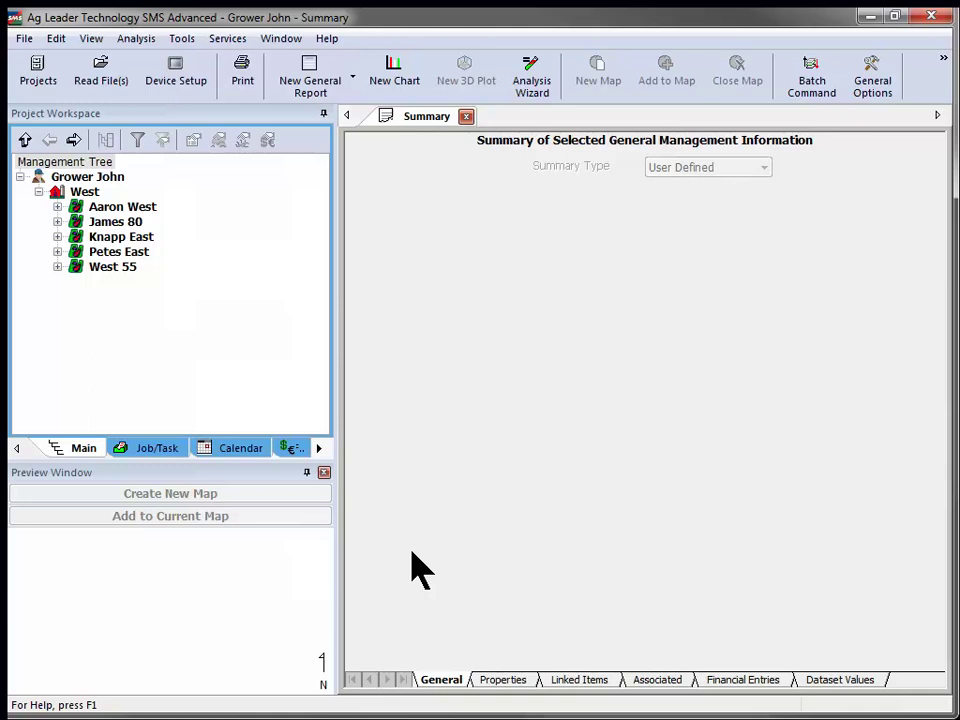
- In the Management Item Editor's Operation list, select Soil Sampling and edit it
{"action": "left_click", "coordinate": [168, 39]}
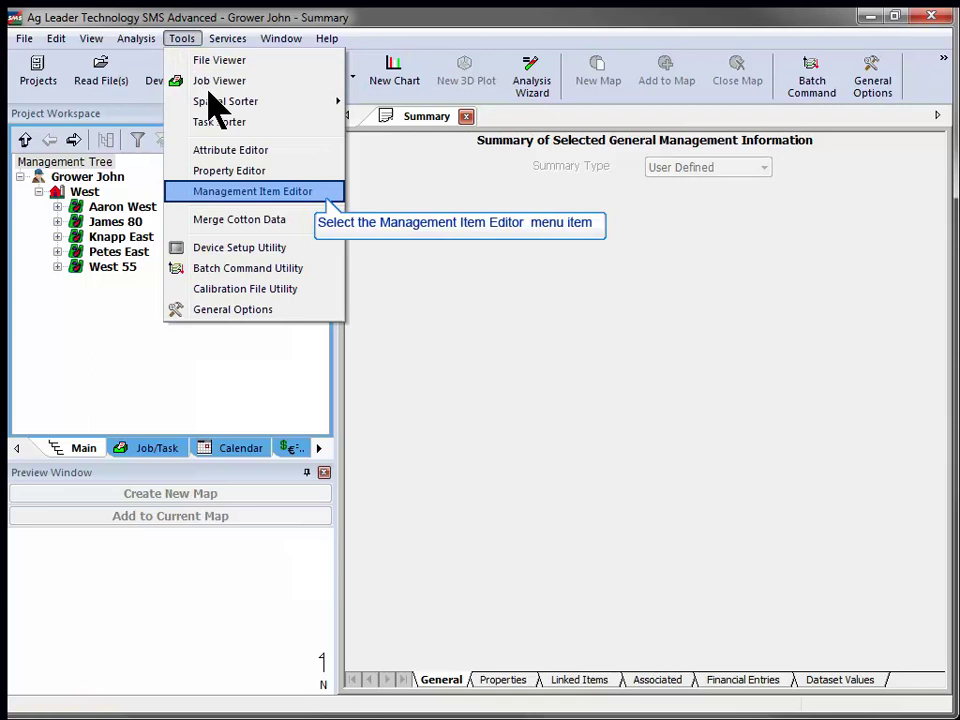
{"action": "left_click", "coordinate": [290, 200]}
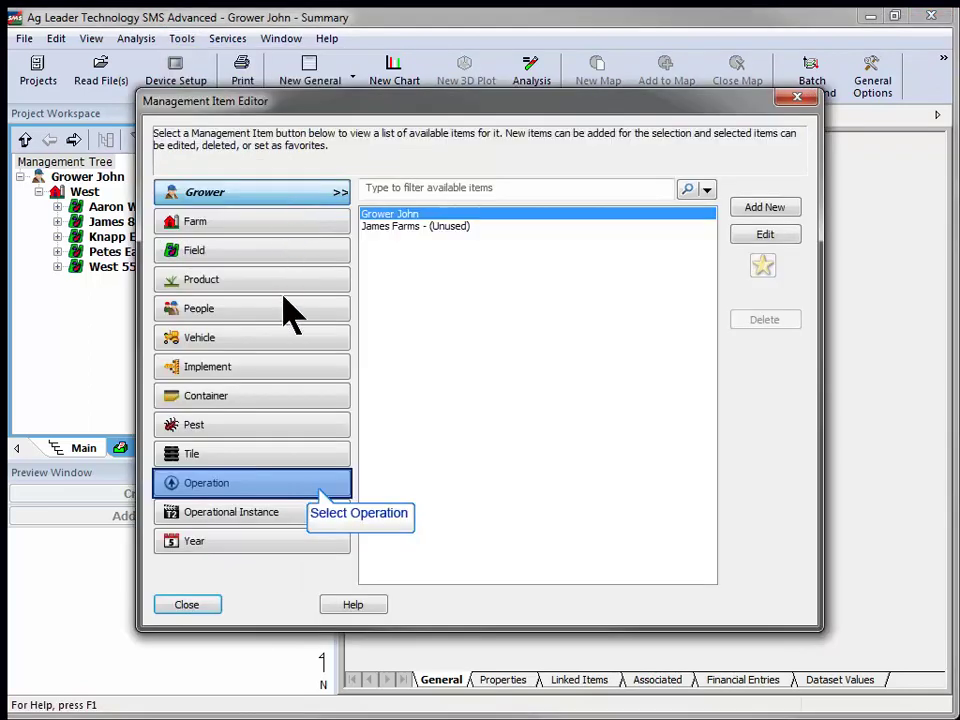
{"action": "left_click", "coordinate": [280, 483]}
{"action": "type", "text": "soil"}
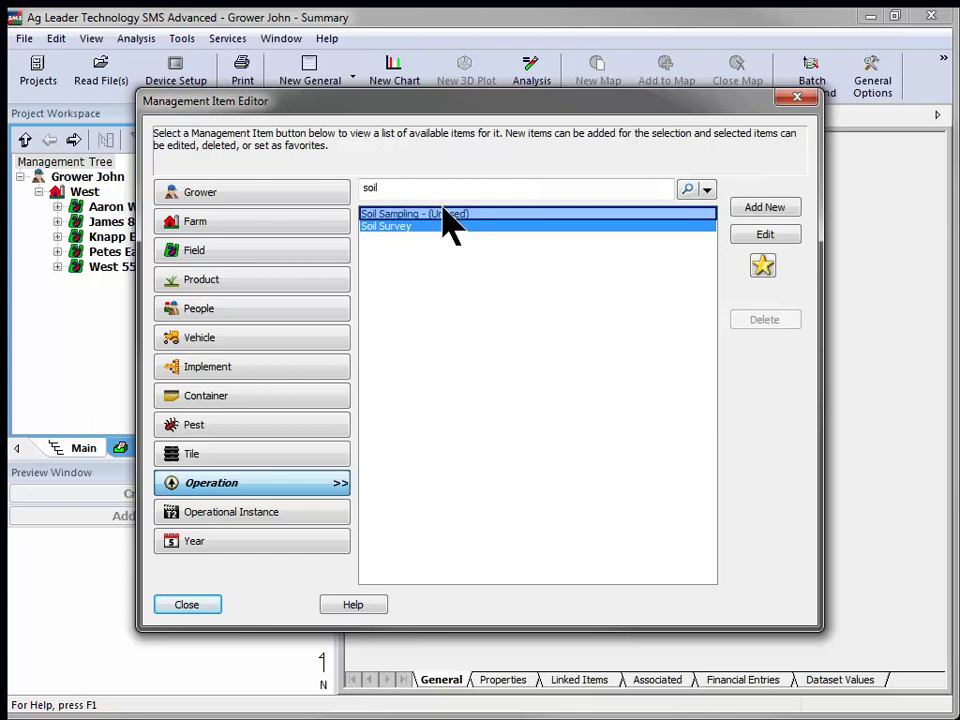
{"action": "left_click", "coordinate": [447, 215]}
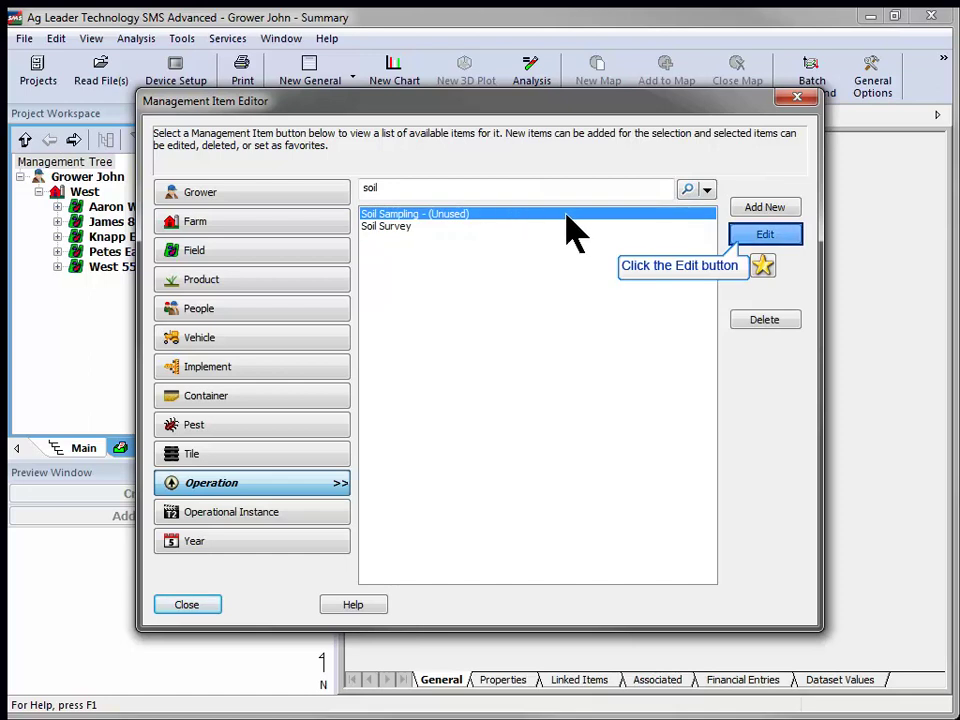
{"action": "left_click", "coordinate": [785, 233]}
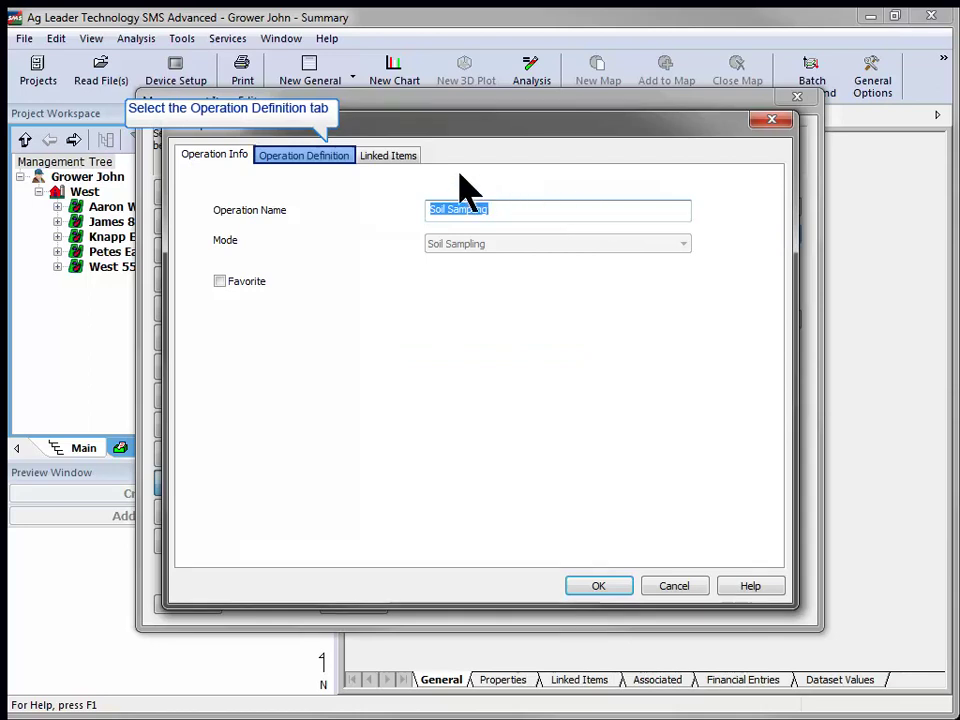
- Filter for 'soil p', add Soil P (#/ac) to the operation definition, and confirm with OK
{"action": "left_click", "coordinate": [310, 153]}
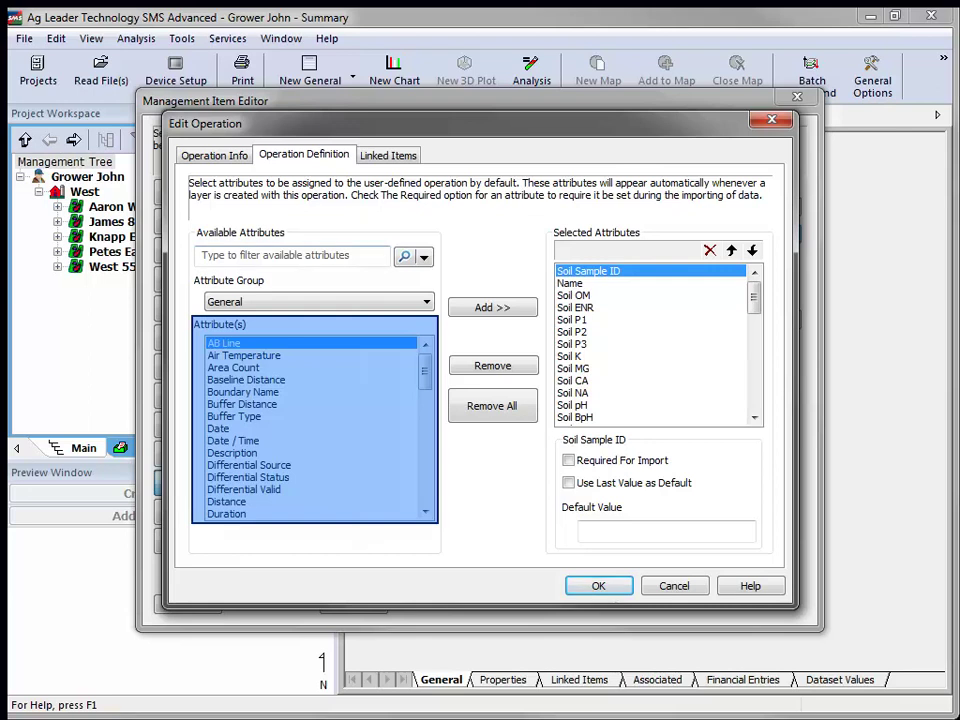
{"action": "type", "text": "soil p"}
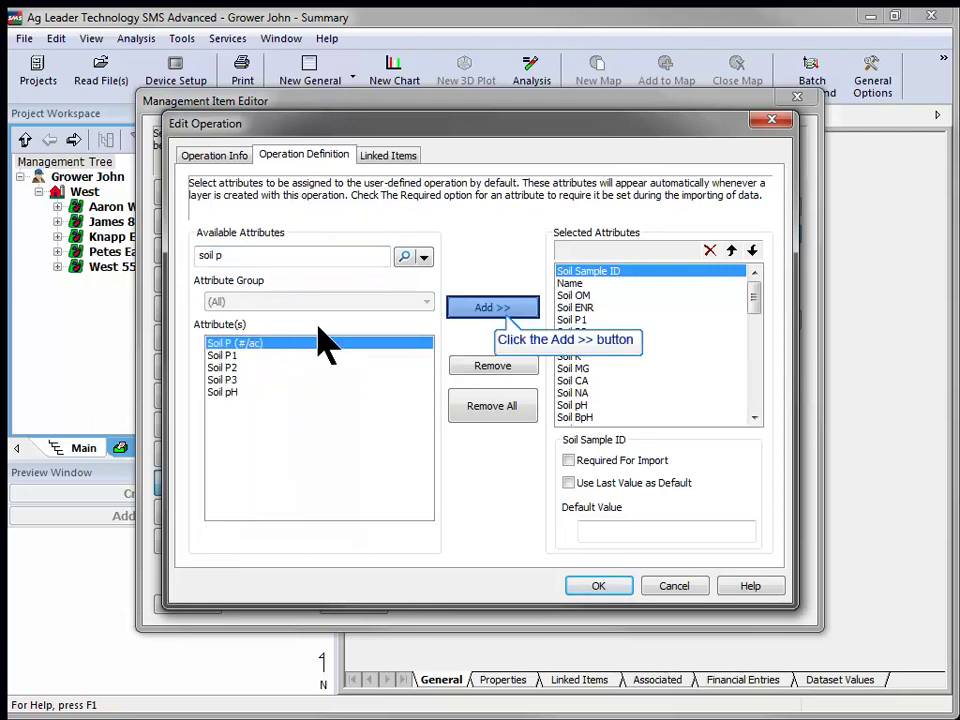
{"action": "left_click", "coordinate": [485, 307]}
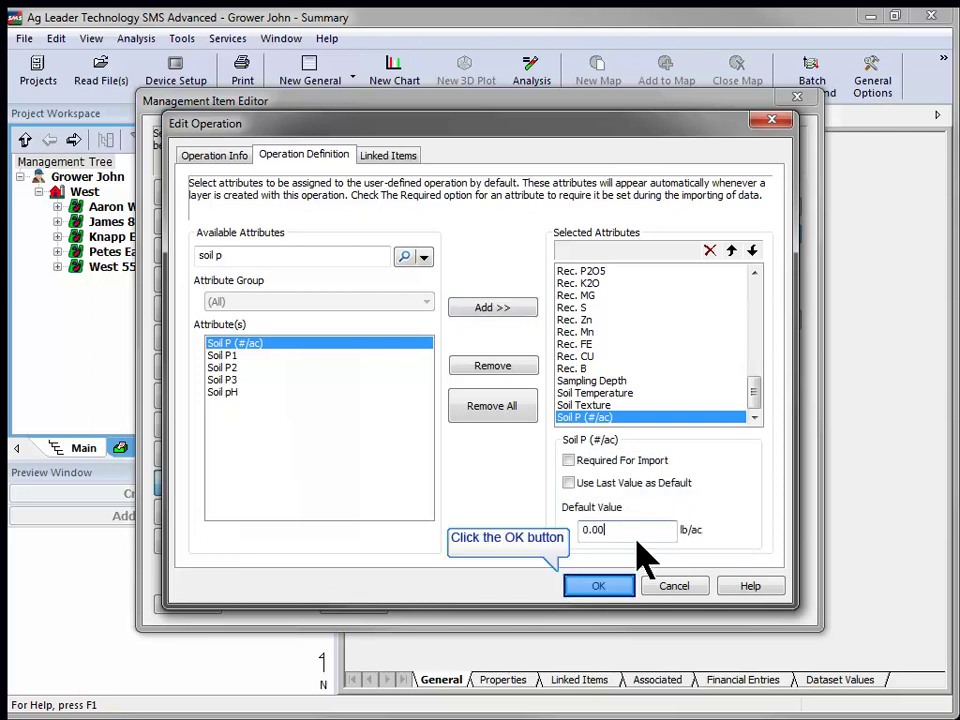
{"action": "left_click", "coordinate": [600, 586]}
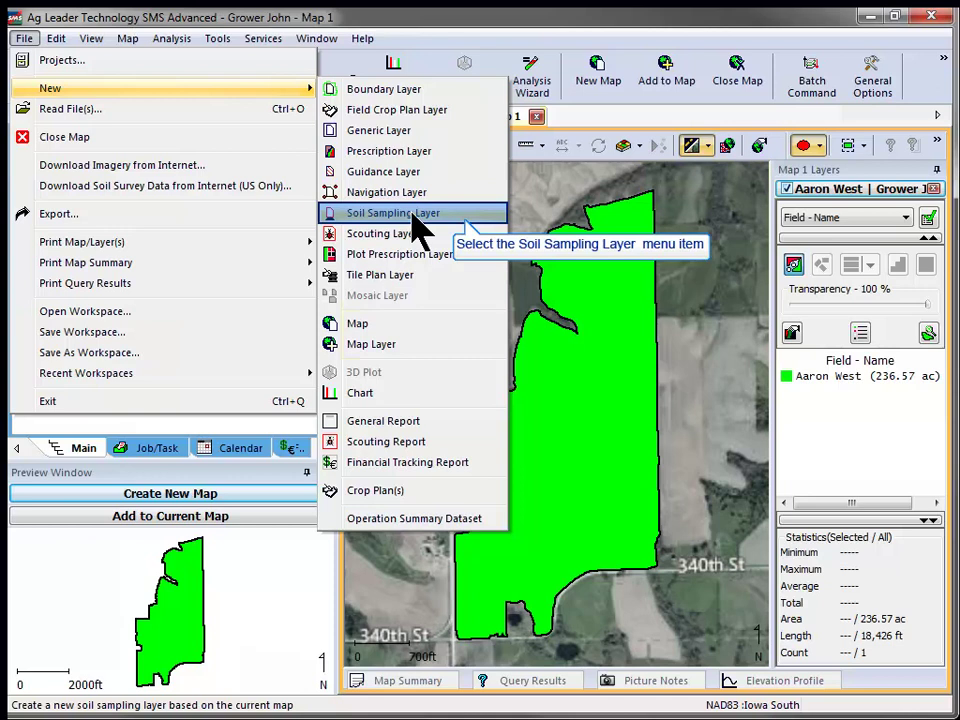
- Create a new Soil Sampling Layer and view its Data Grid with the Soil P (#/ac) column
{"action": "left_click", "coordinate": [412, 215]}
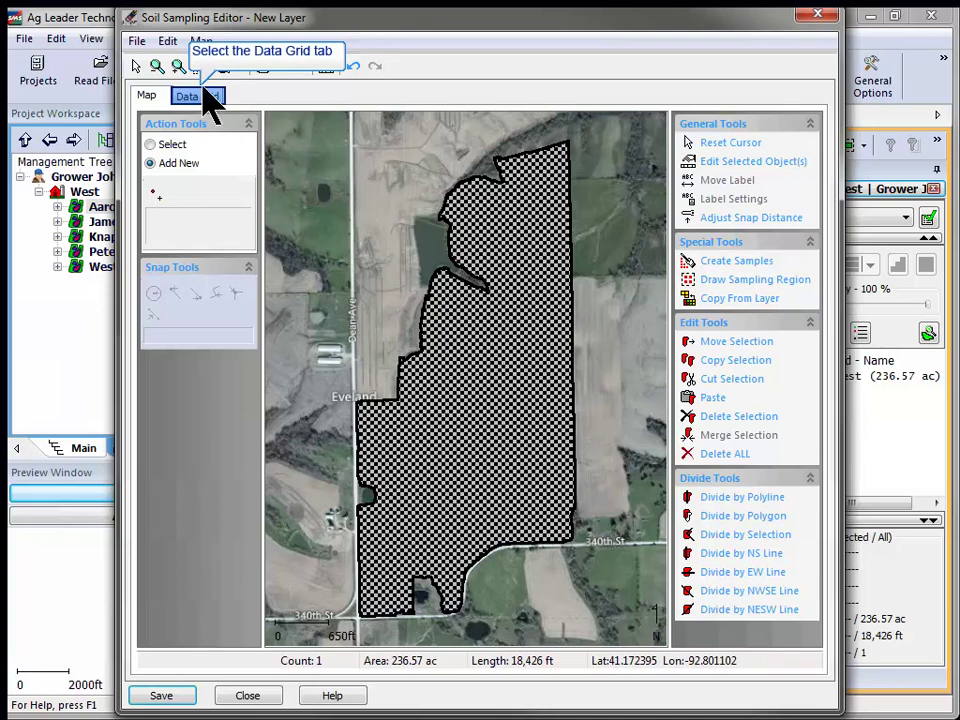
{"action": "left_click", "coordinate": [205, 94]}
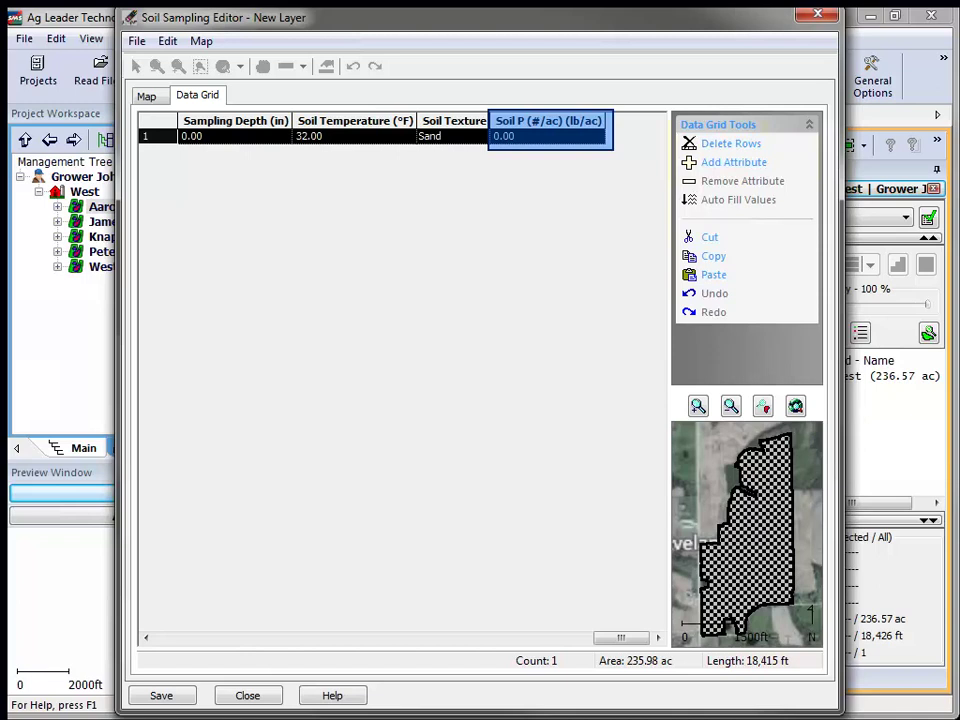